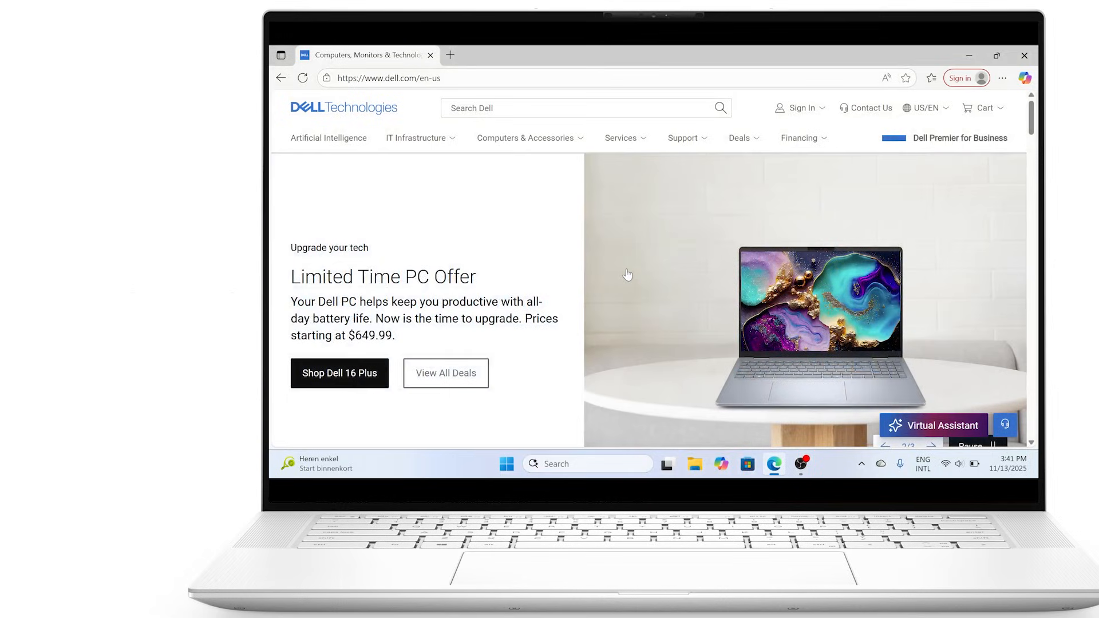
Bring up the screen-capture overlay via Win+Shift+S and PrtScn, cancel it, and open File Explorer.
key(super+shift+s)
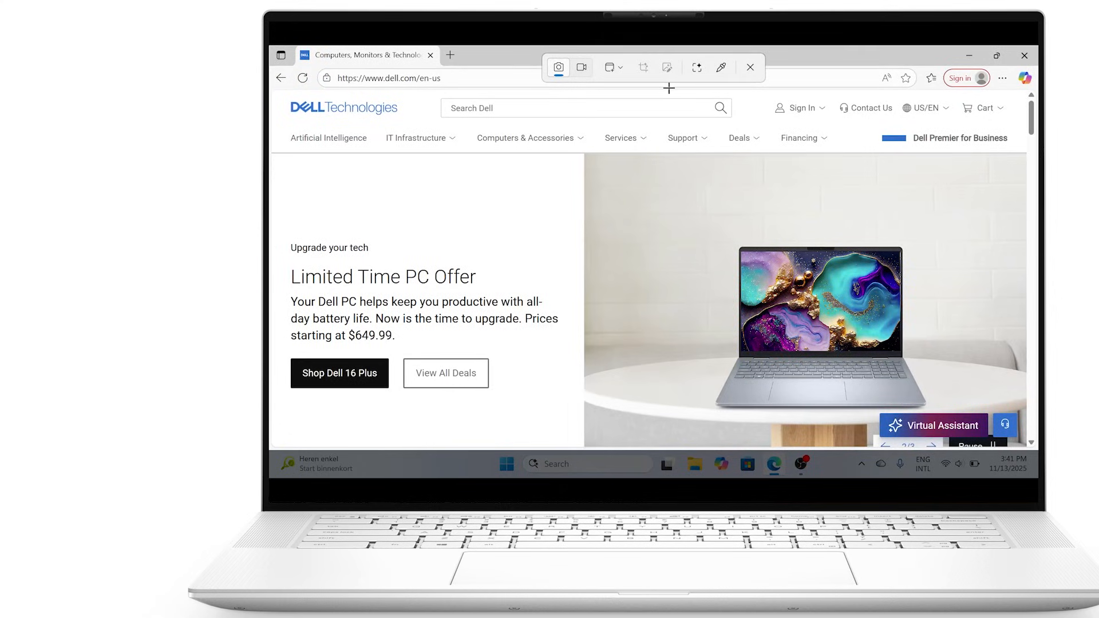
key(Print)
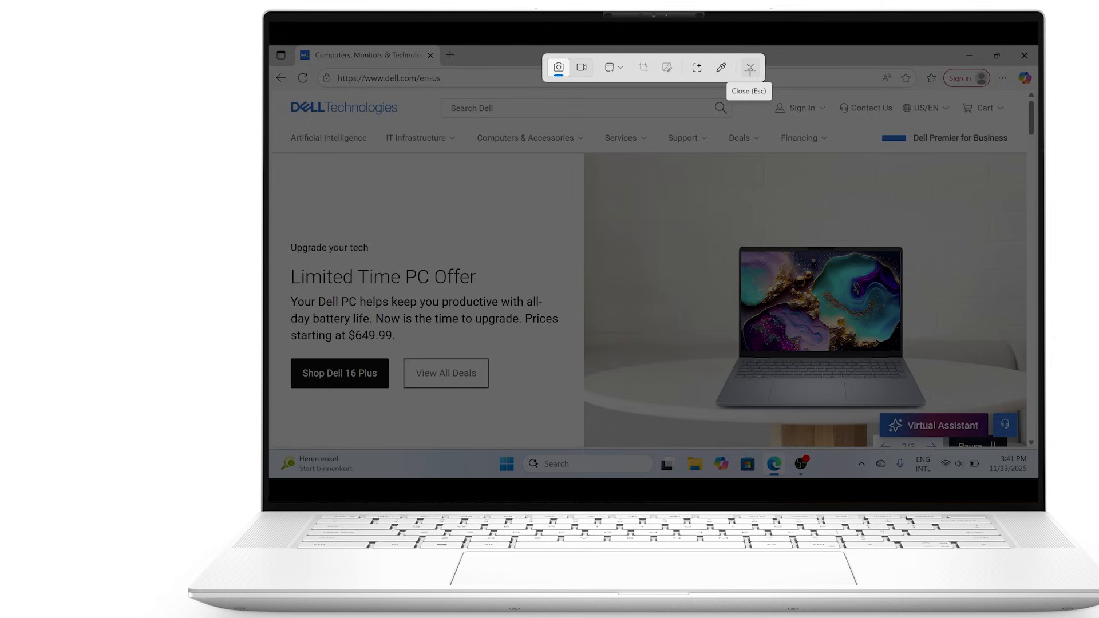
click(749, 68)
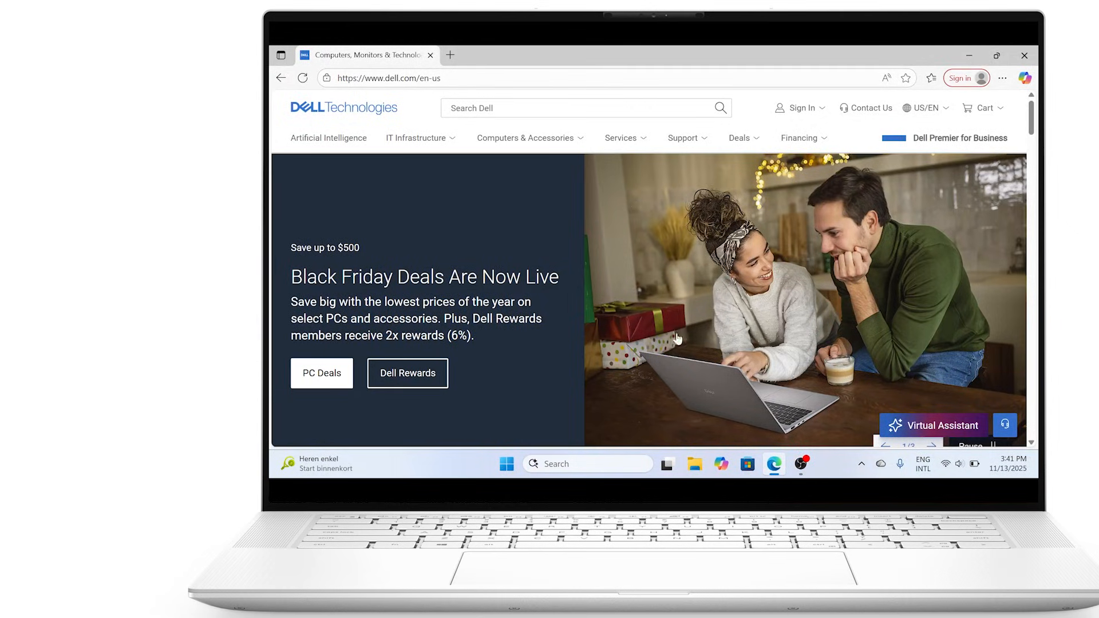
click(695, 464)
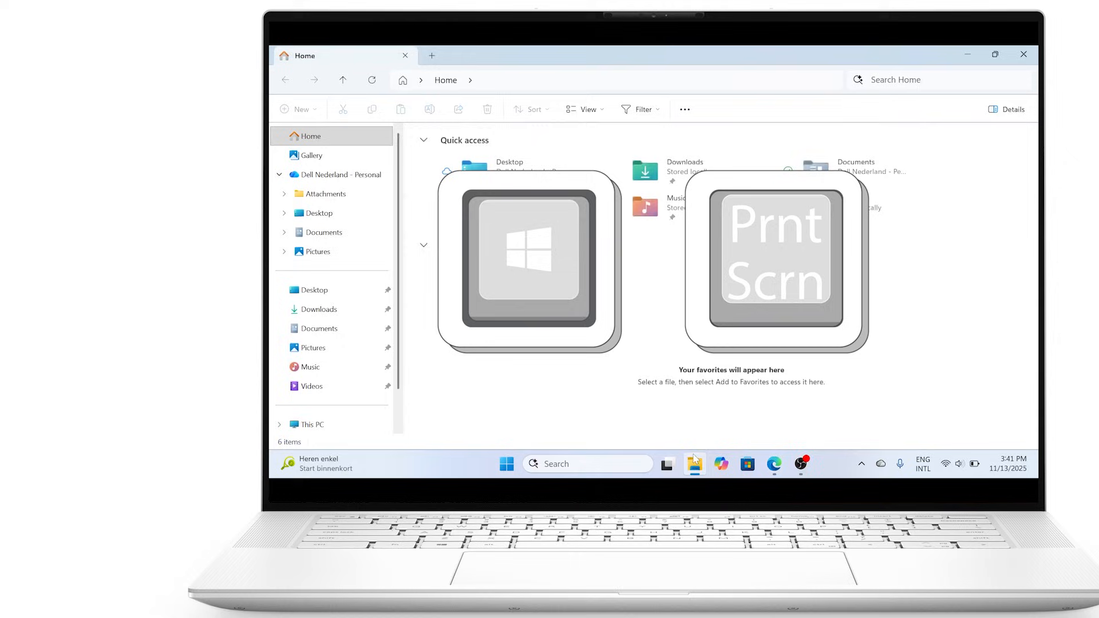
Open the Screenshots folder inside Pictures to reveal the saved screenshot.
click(349, 255)
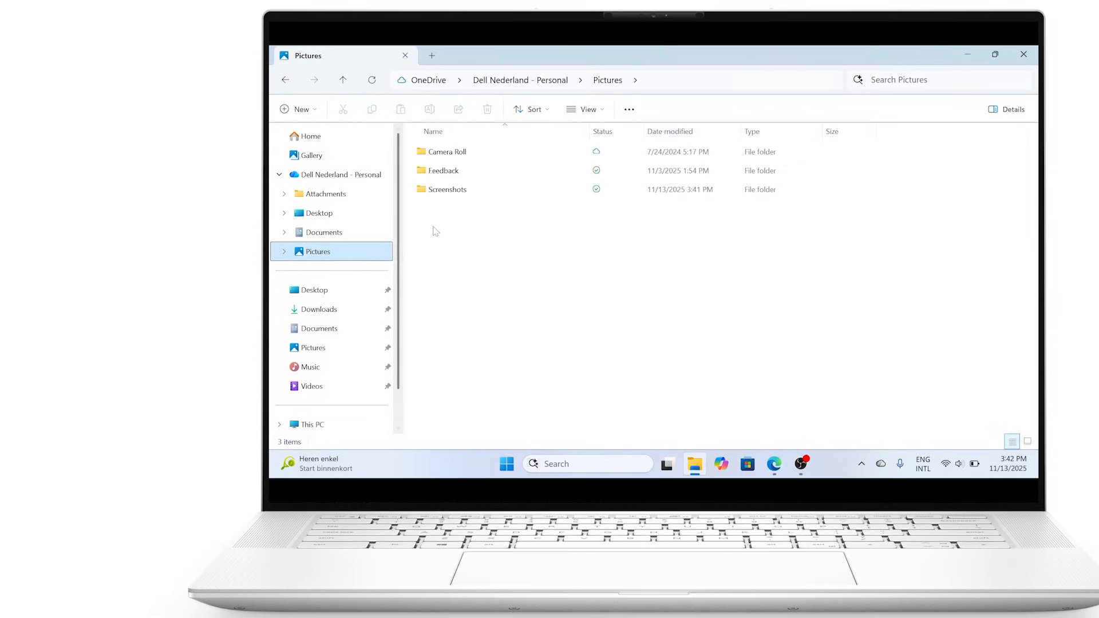
click(449, 192)
double_click(452, 190)
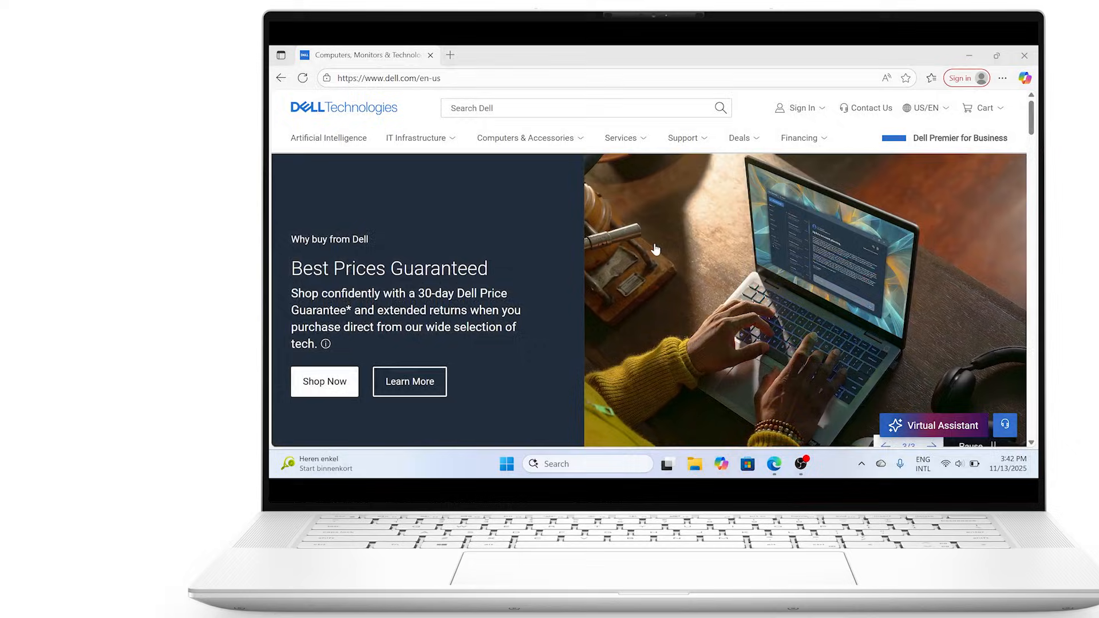
Search 'snipping' from Start and launch the Snipping Tool app.
key(Print)
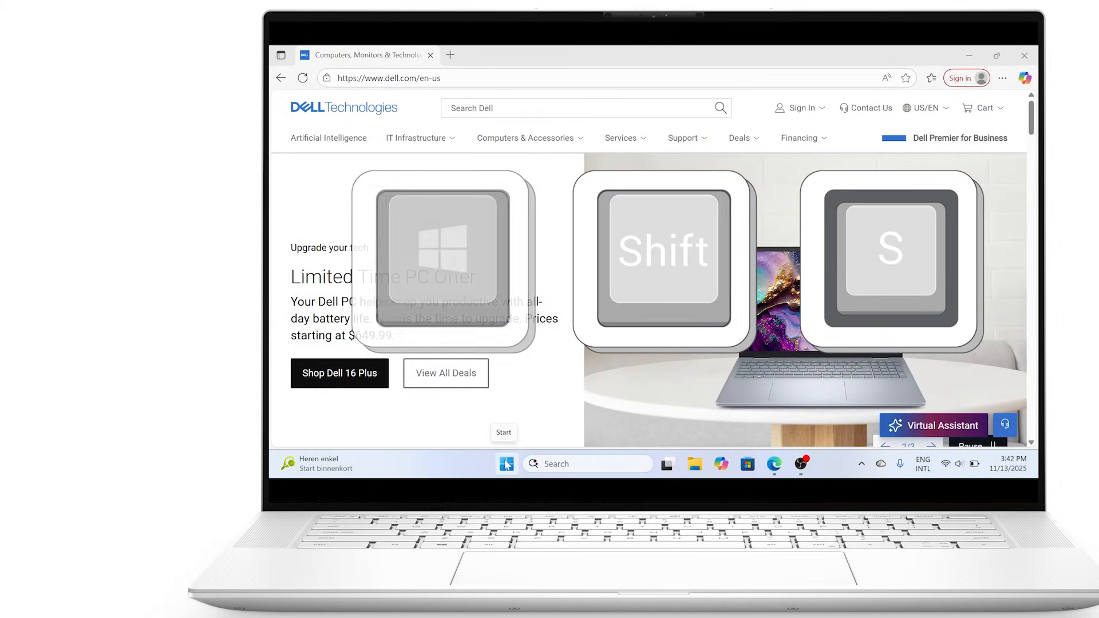
click(507, 465)
text(sni)
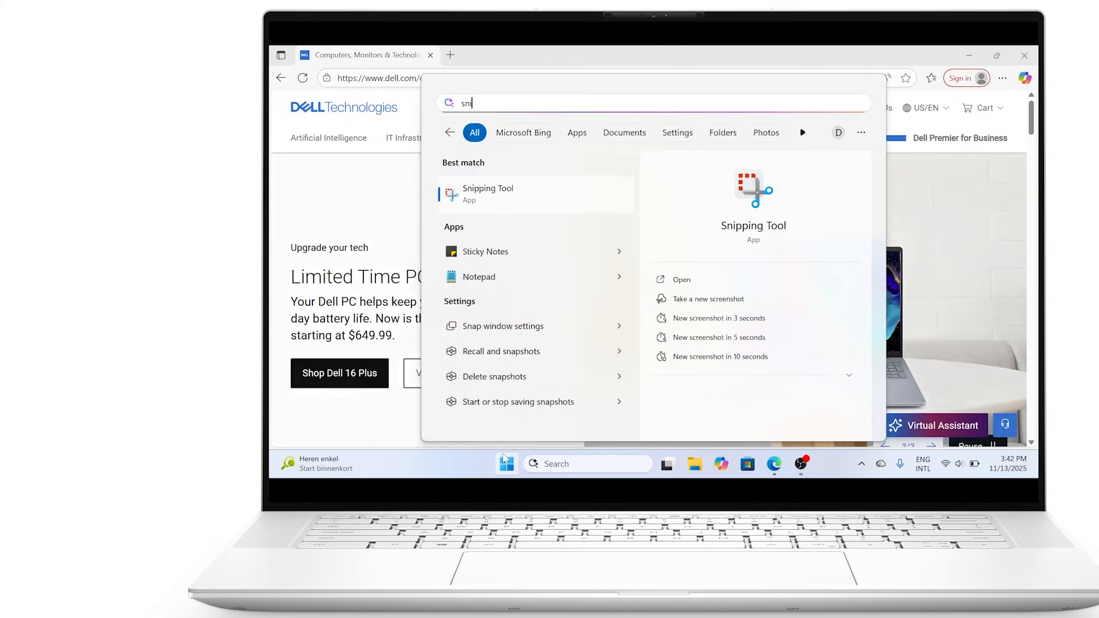
text(pping)
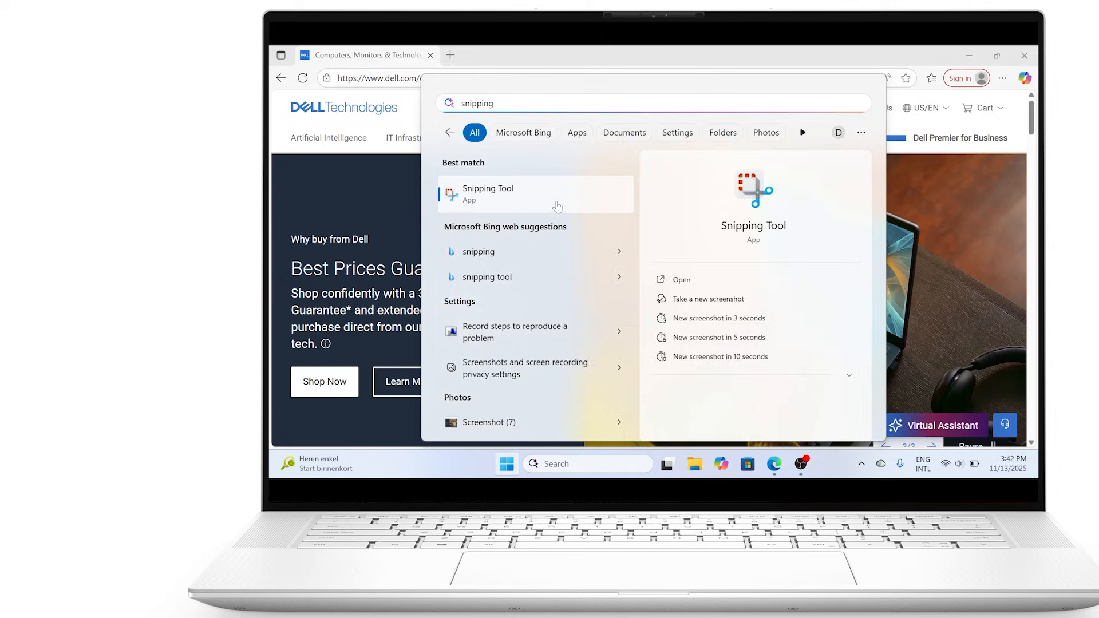
click(557, 203)
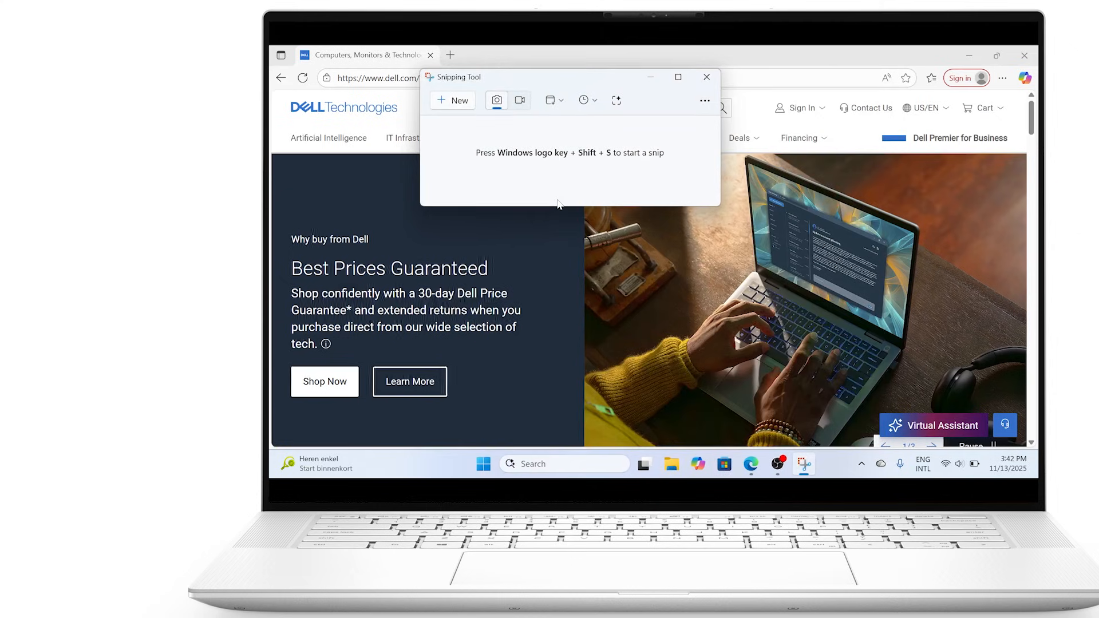
Take a rectangular snip around the photo of the couple on the Dell page.
click(554, 100)
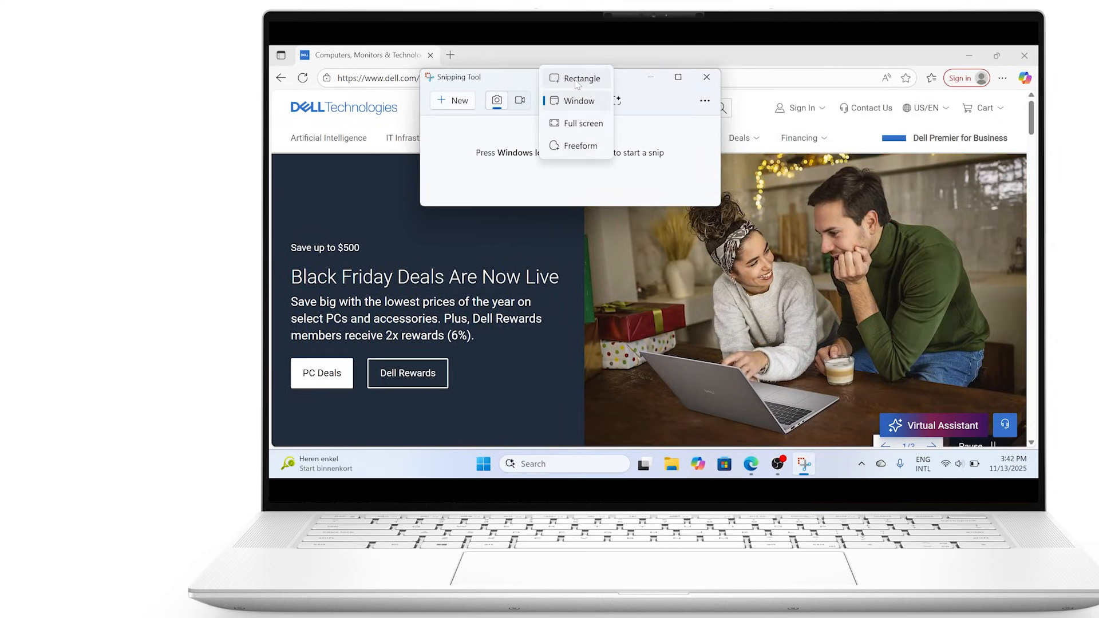
click(576, 82)
click(468, 103)
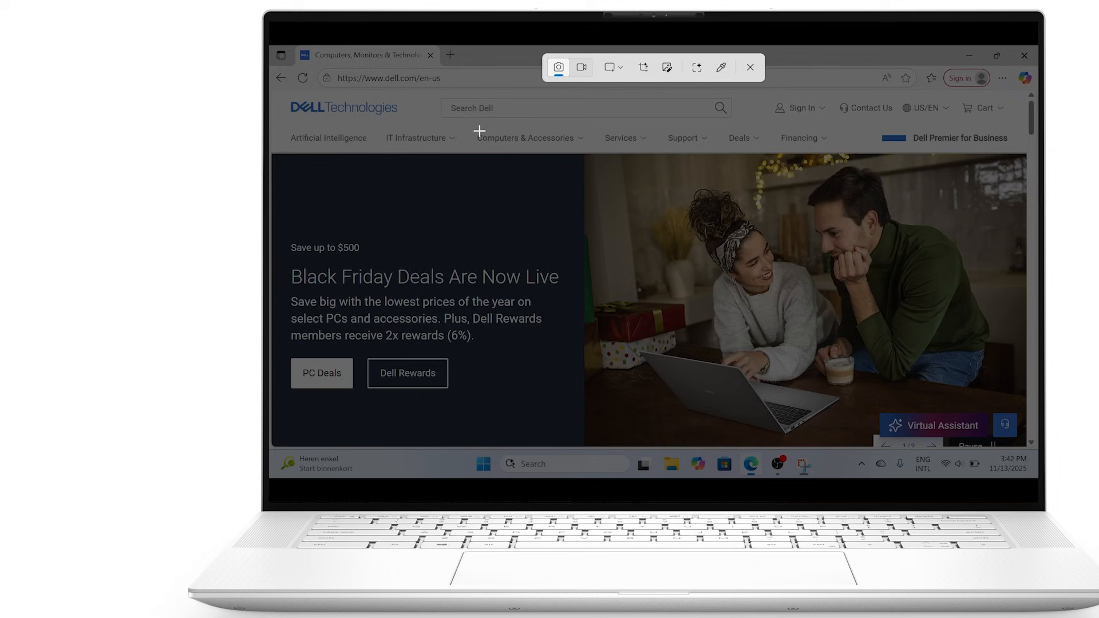
drag(581, 151, 998, 403)
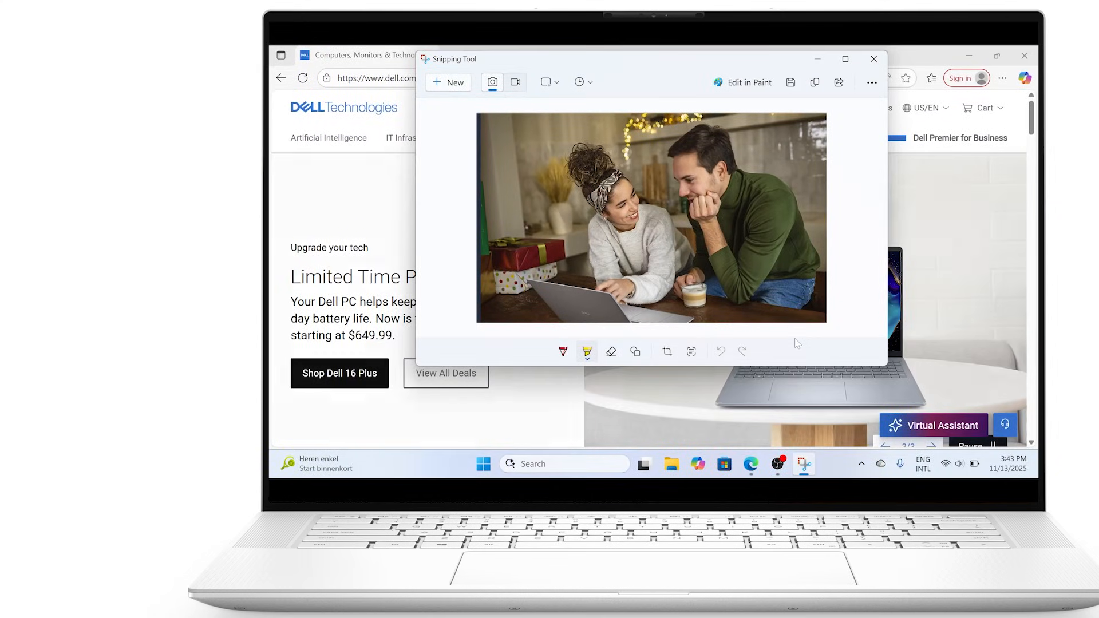
Take a window-mode snip of the Edge browser window.
click(550, 82)
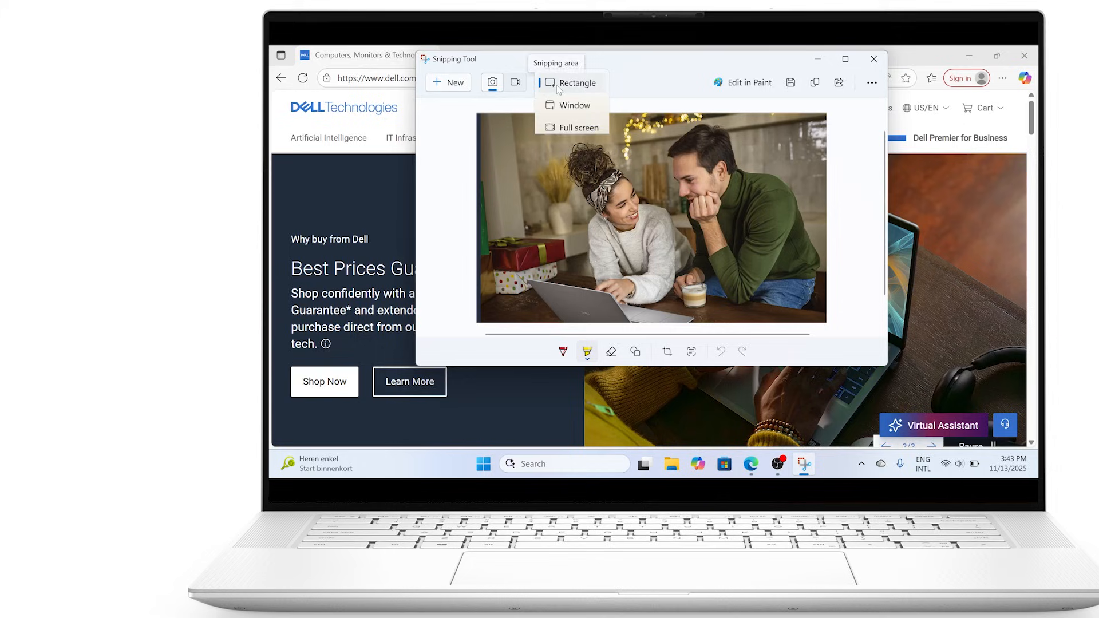
click(569, 107)
click(455, 83)
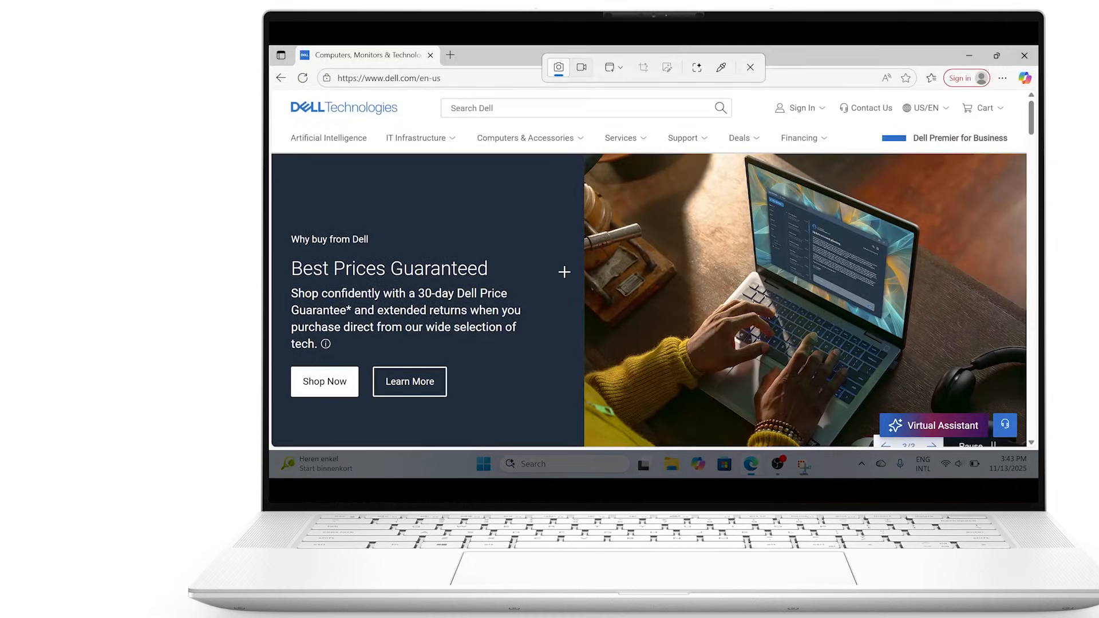
click(564, 272)
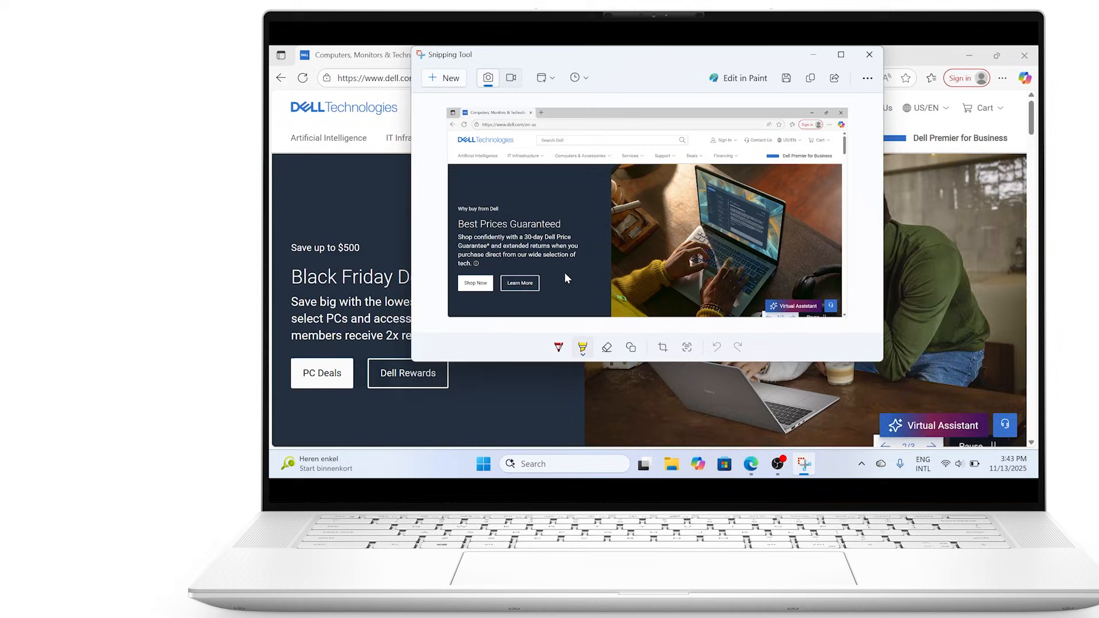
Take a full-screen snip of the Dell page, then set the snip shape to Freeform.
click(554, 80)
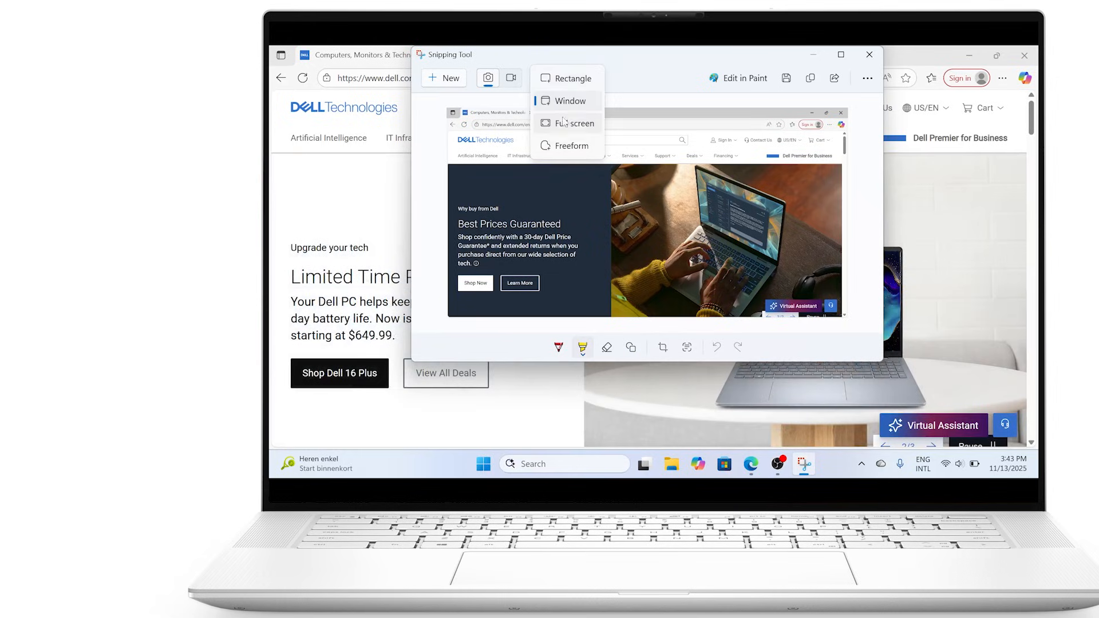
click(566, 127)
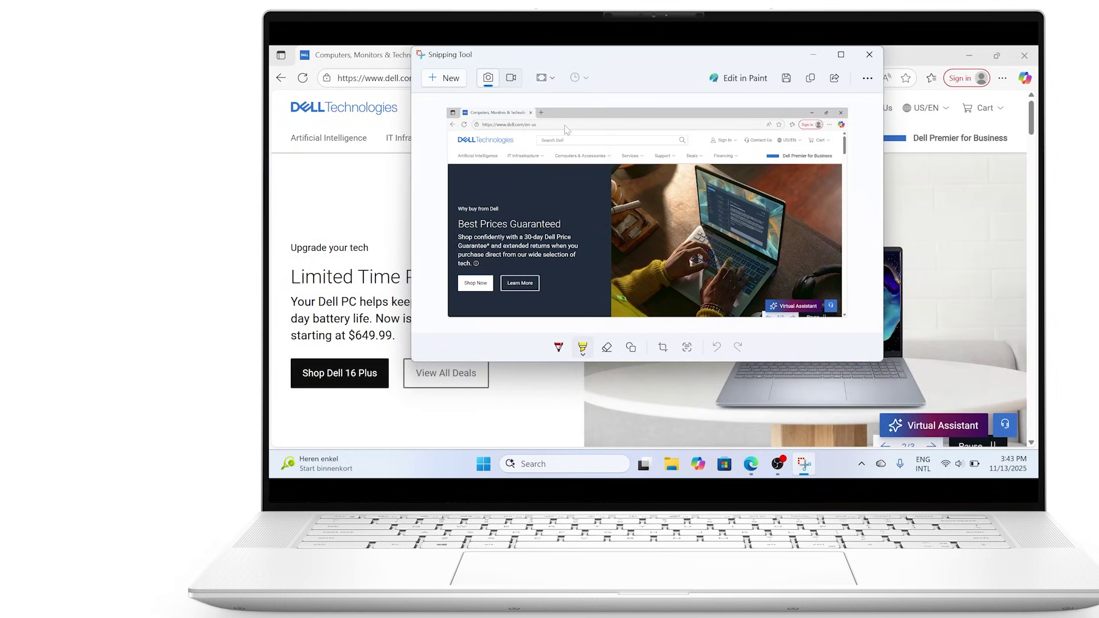
click(458, 84)
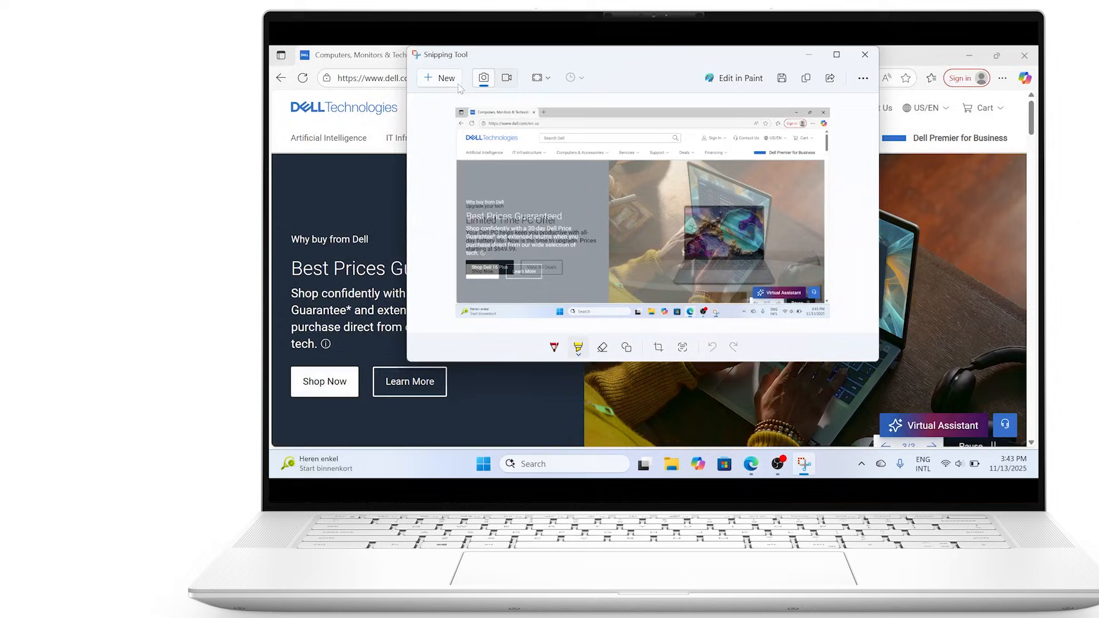
click(541, 78)
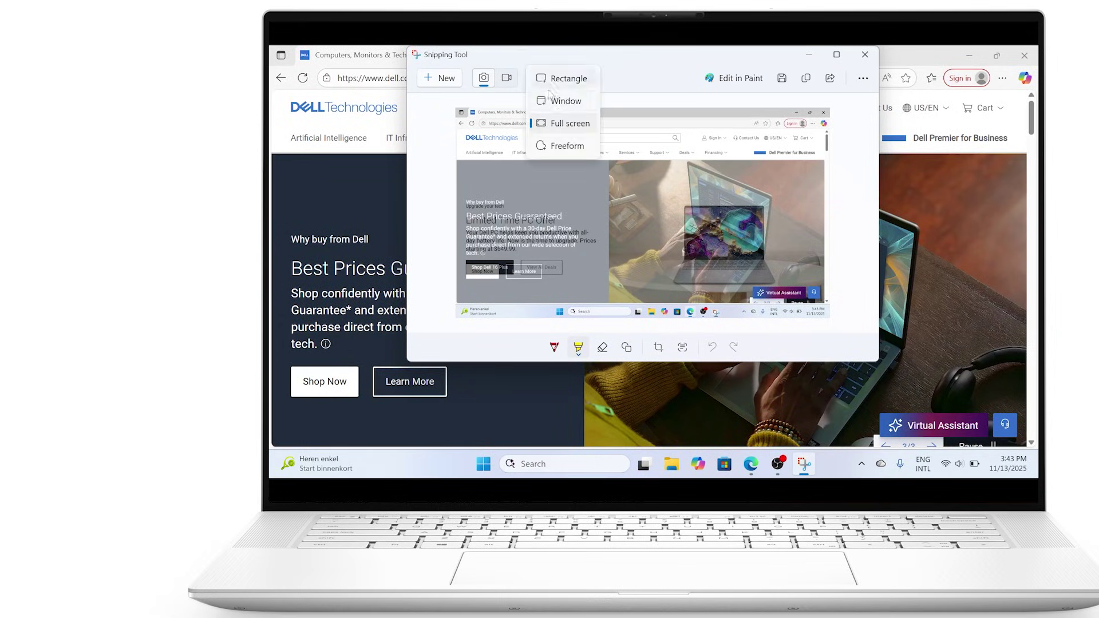
click(566, 147)
Capture a closed freeform outline around the Black Friday Deals headline and its text.
click(440, 78)
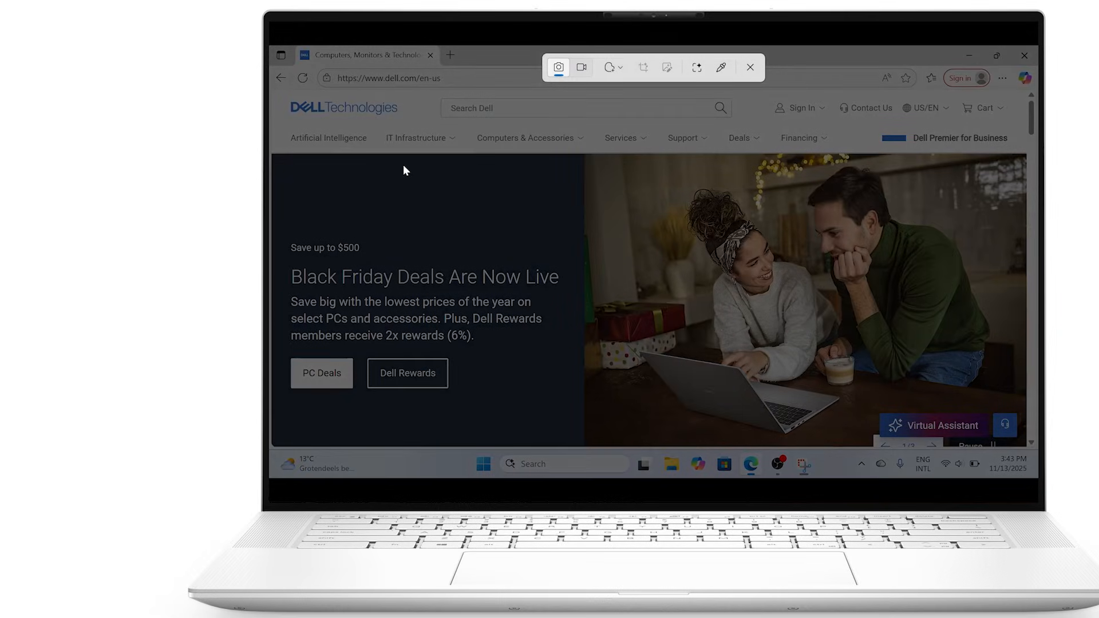
drag(379, 160, 354, 304)
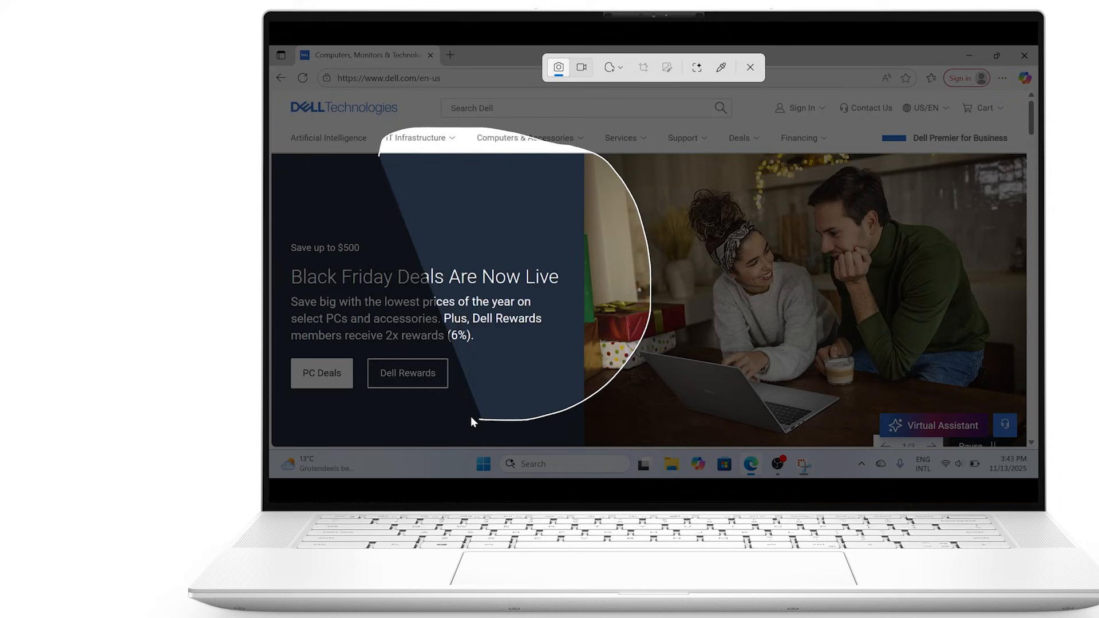
drag(354, 305, 379, 156)
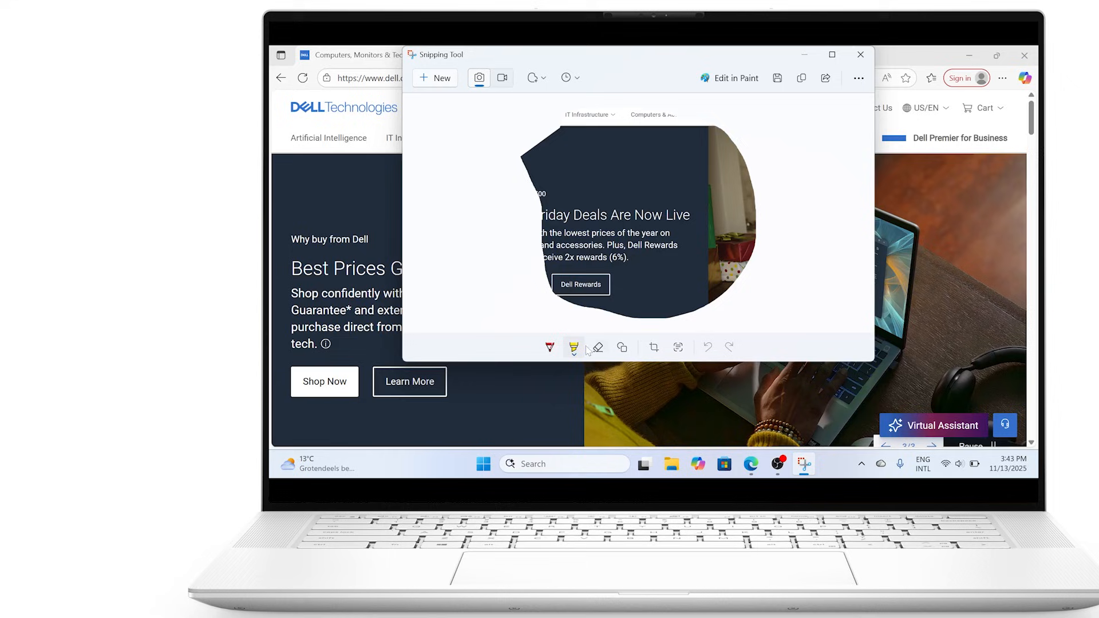
Highlight 'accessories' and 'IT Infrastructure' in yellow and add a small red pen mark.
drag(556, 245, 603, 245)
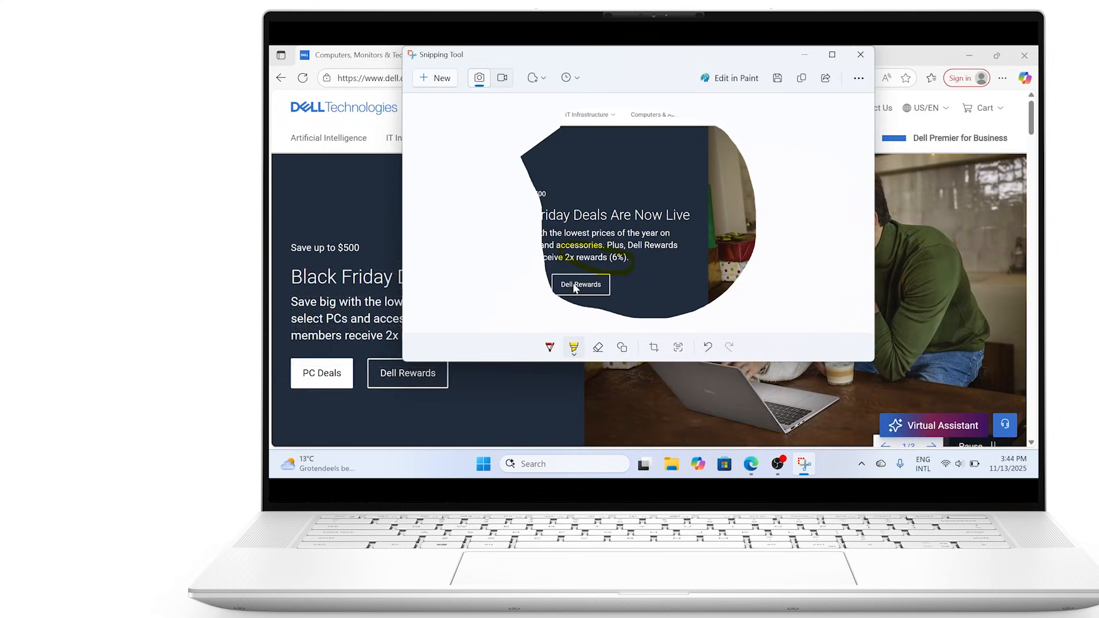
mouse_move(554, 115)
mouse_down()
mouse_move(604, 117)
mouse_move(557, 119)
mouse_up()
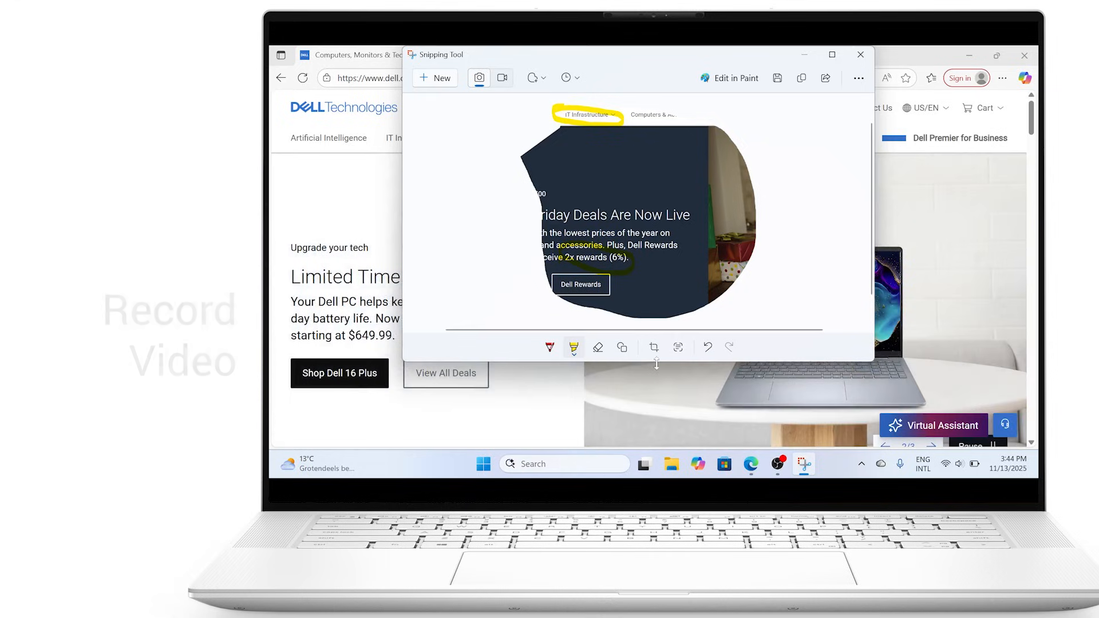
click(550, 348)
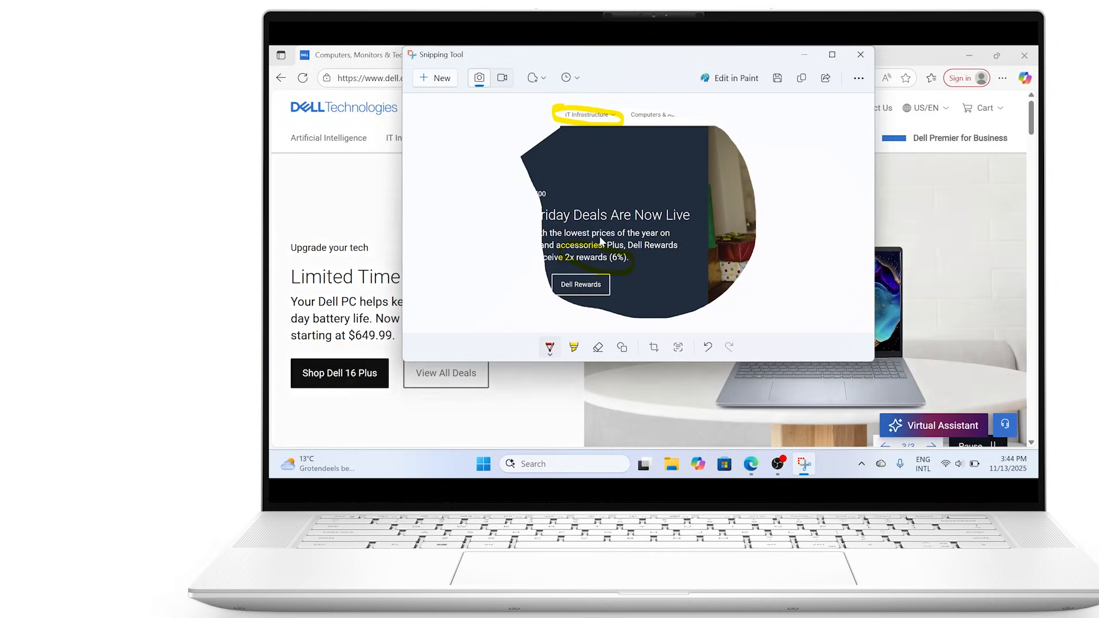
drag(637, 192, 621, 174)
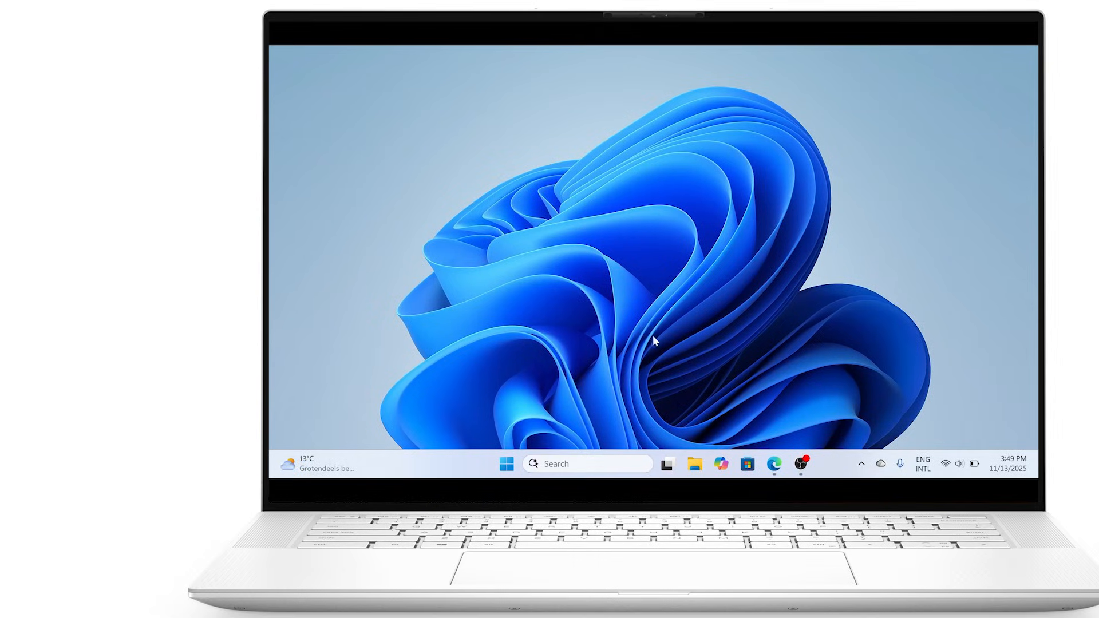
Relaunch Snipping Tool from Start and switch it to video recording mode.
click(507, 464)
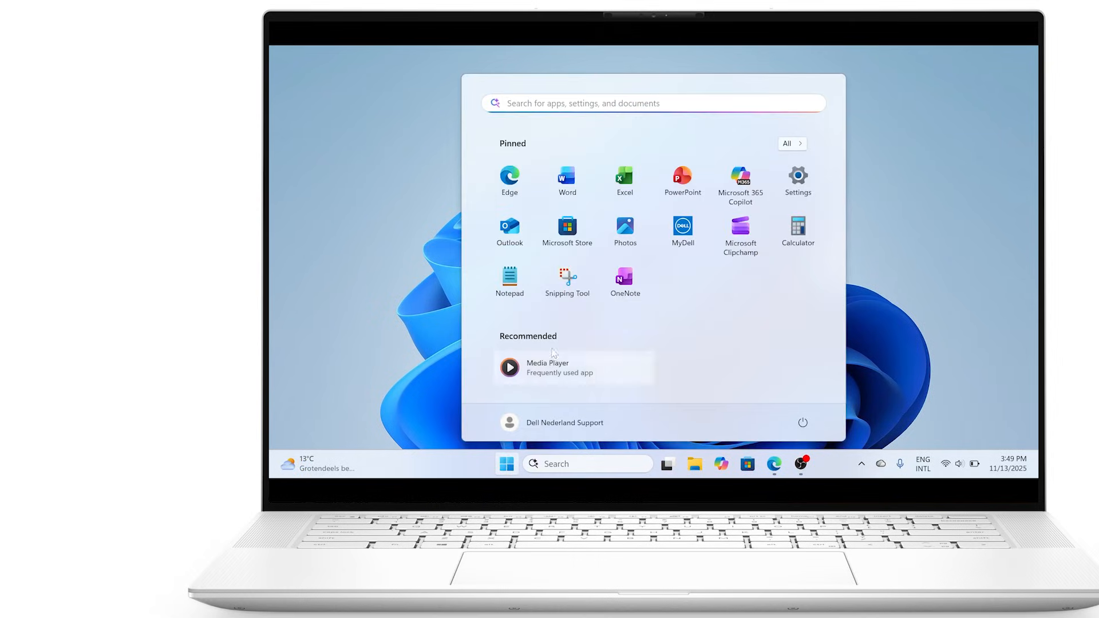
click(567, 283)
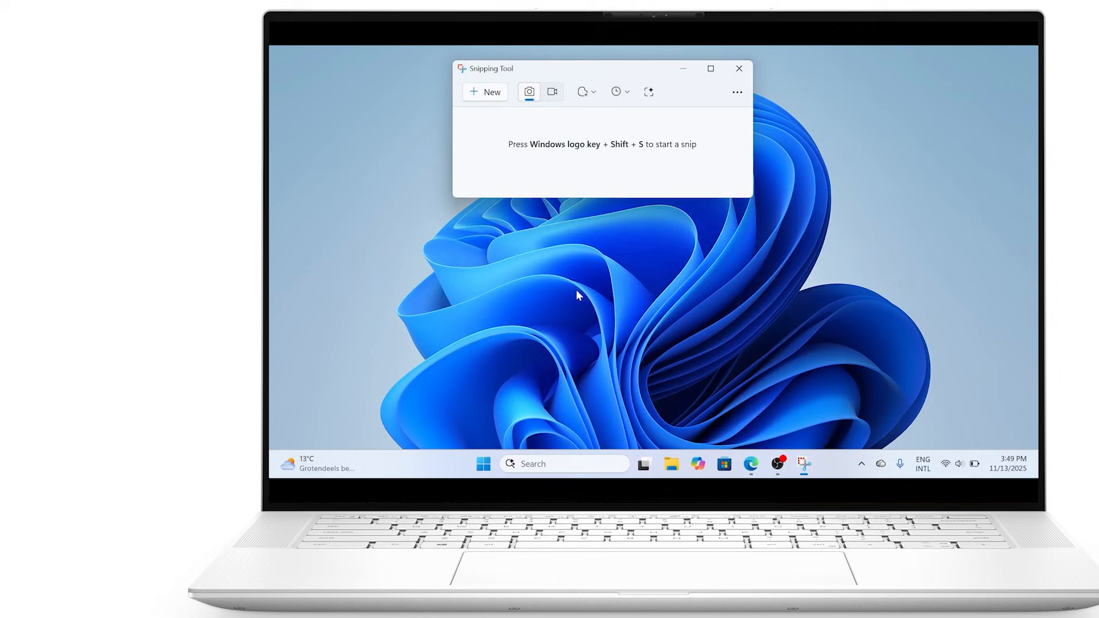
click(553, 94)
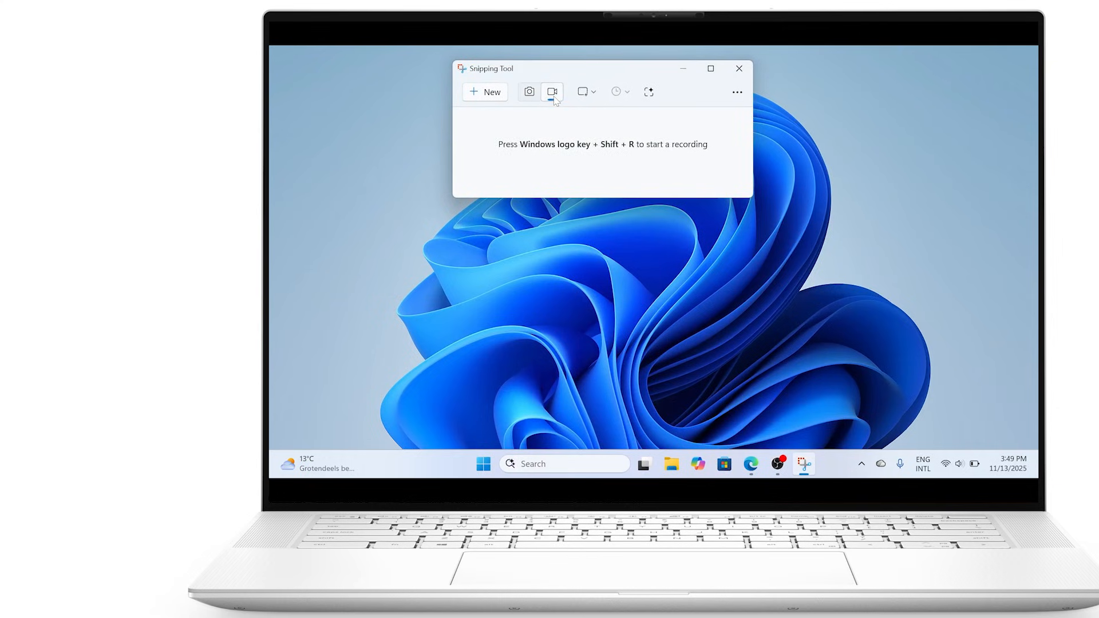
Record the whole screen as video while bringing up the Dell site in Edge.
click(495, 99)
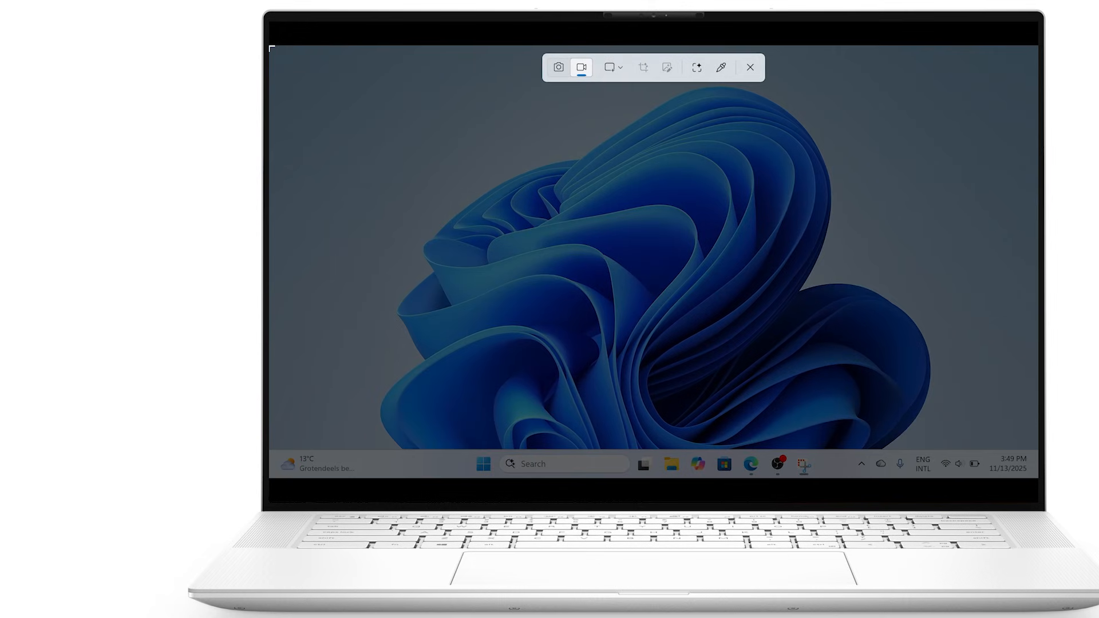
drag(271, 47, 1040, 479)
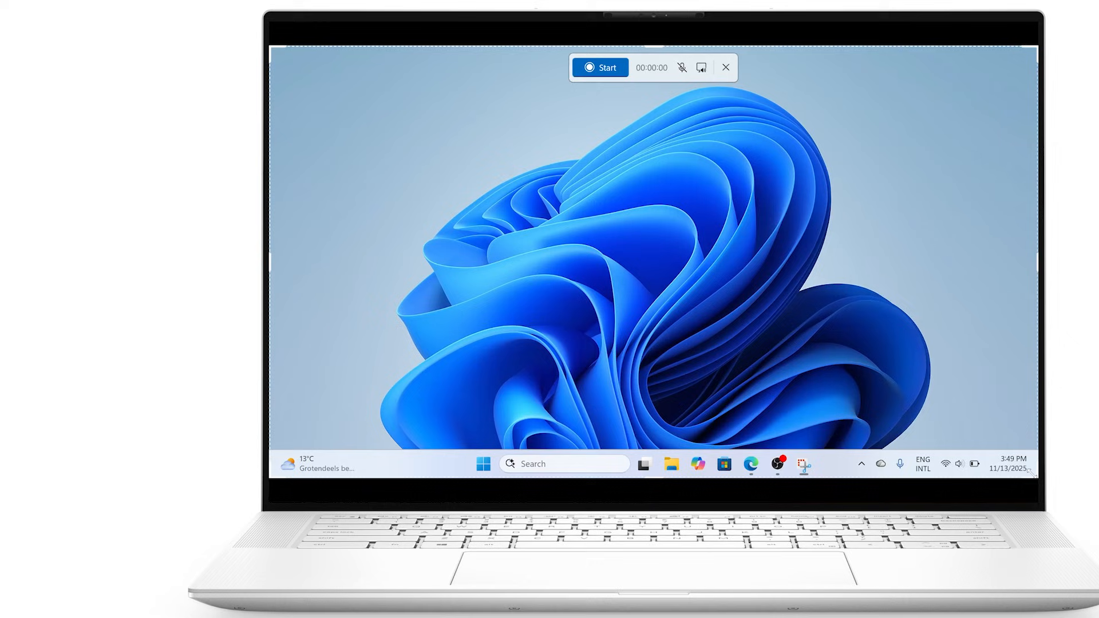
click(592, 70)
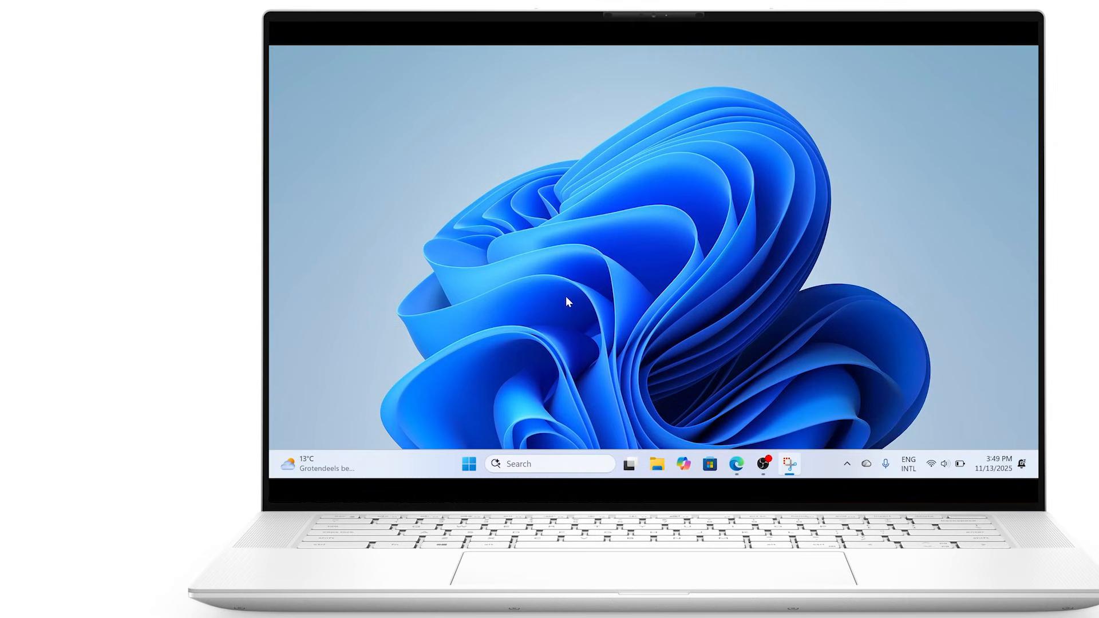
click(737, 464)
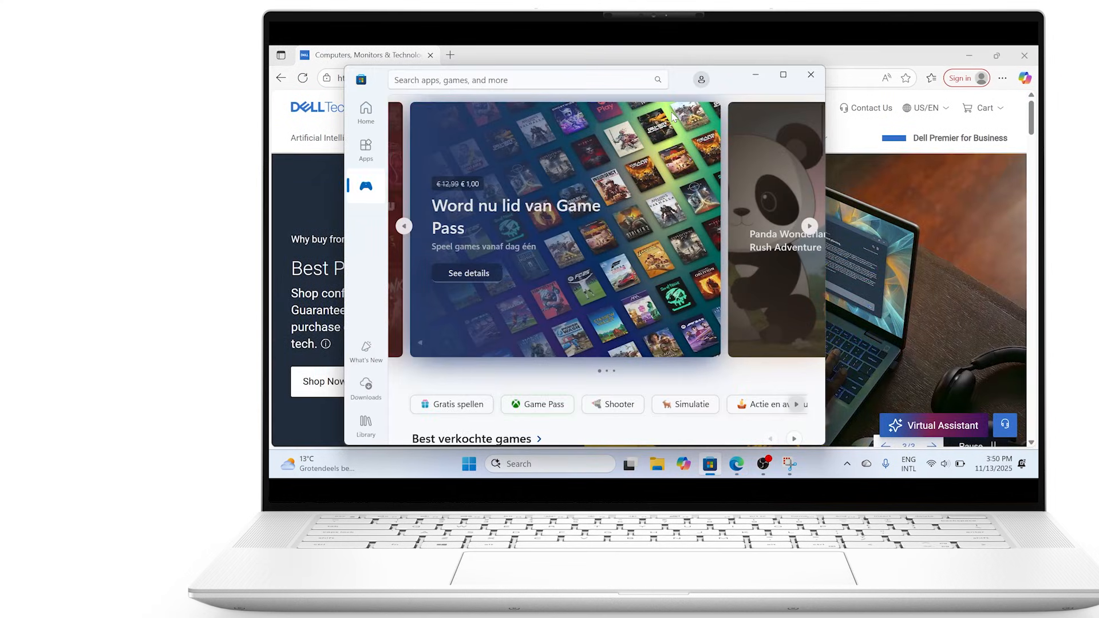
Stop the recording and play back the captured 47-second video.
click(617, 76)
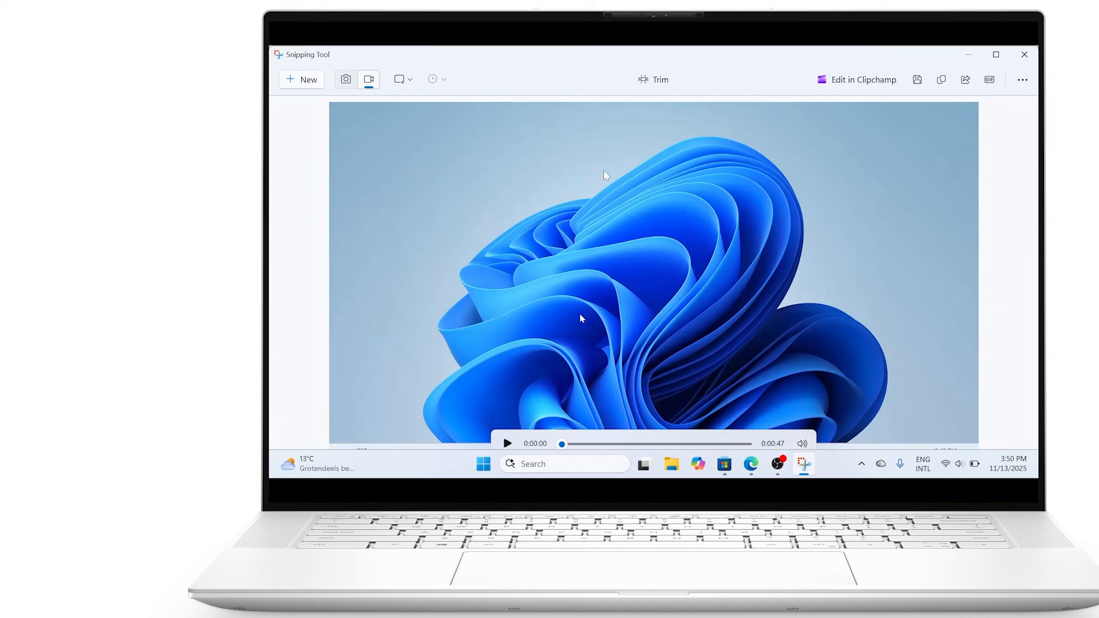
click(509, 441)
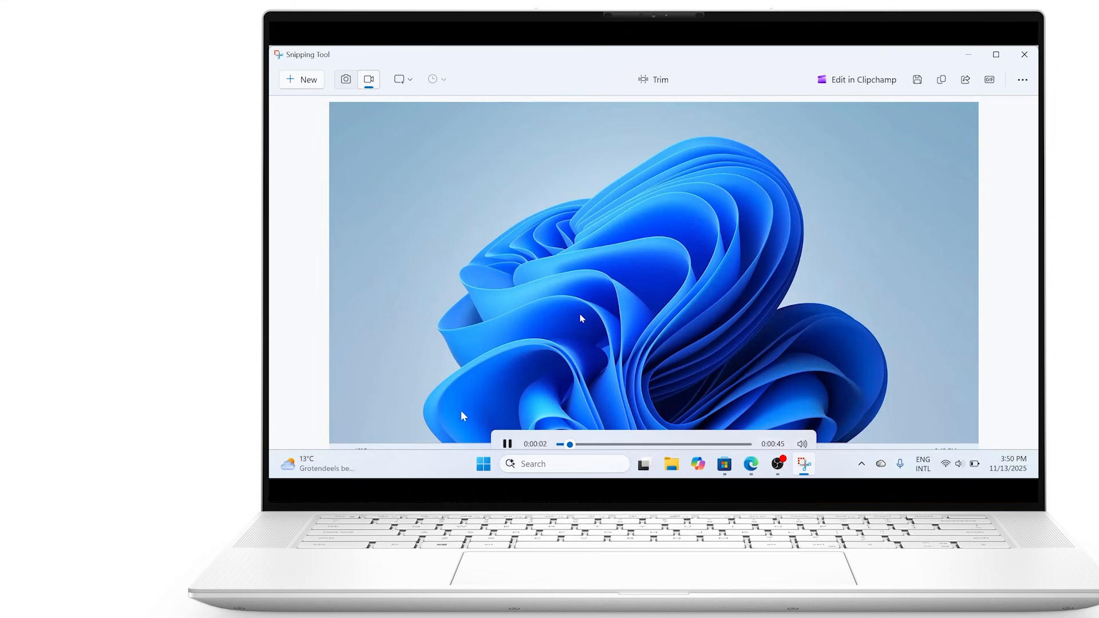